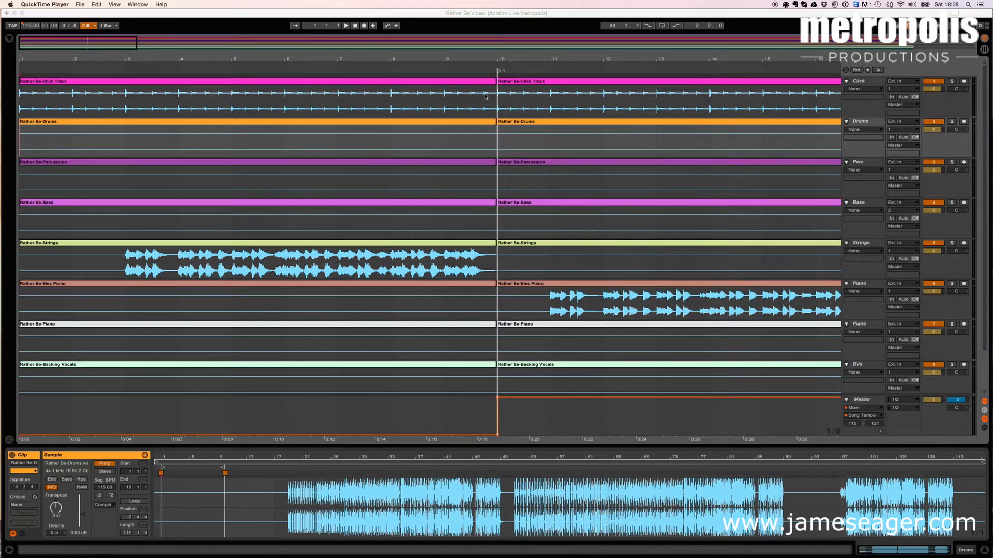
Play the song from the start and jump playback to the first locator at bar 10.
{"action": "left_click", "coordinate": [499, 73]}
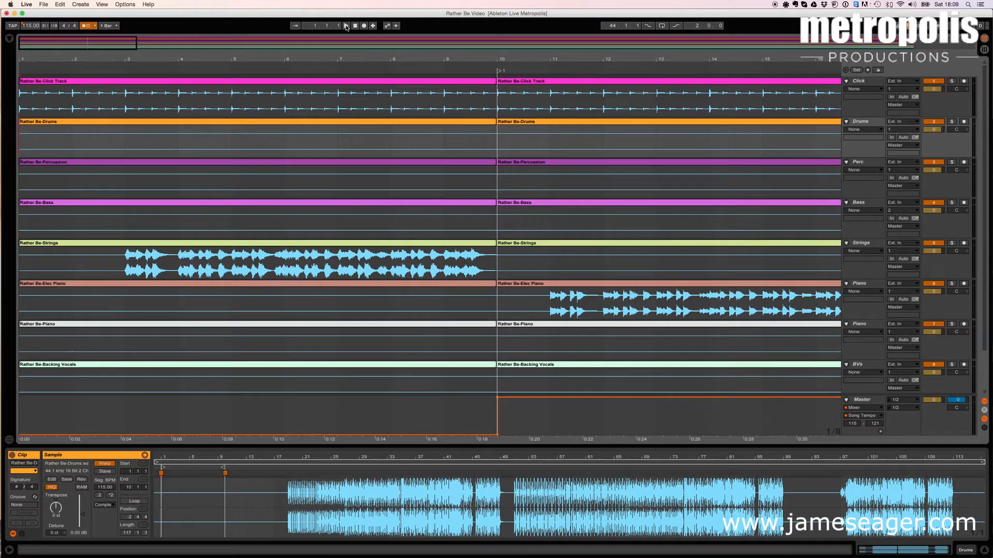
{"action": "left_click", "coordinate": [347, 26]}
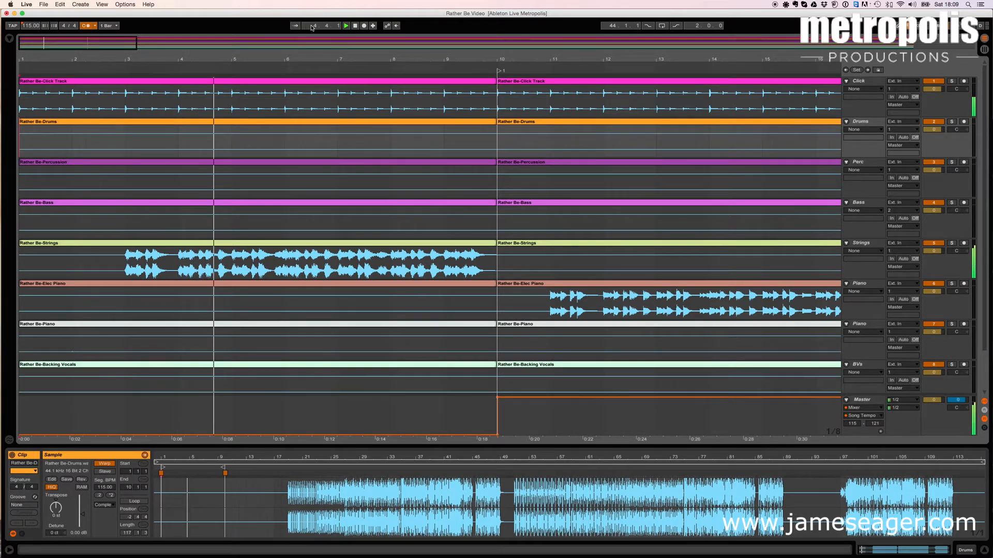
{"action": "left_click", "coordinate": [499, 71]}
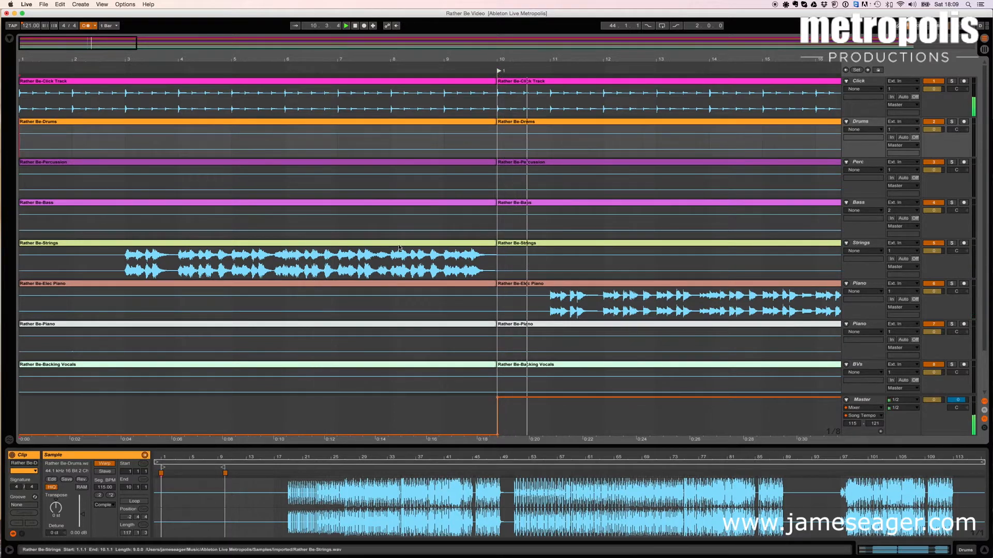
Add a second locator during playback and move it to bar 19, where the drums enter.
{"action": "scroll", "coordinate": [527, 181], "scroll_direction": "right", "scroll_amount": 5}
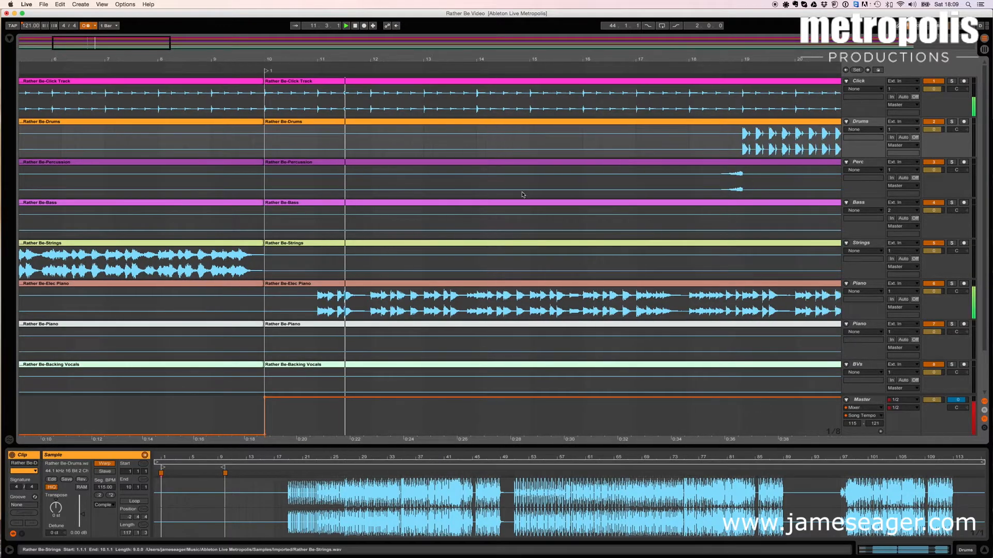
{"action": "scroll", "coordinate": [522, 195], "scroll_direction": "right", "scroll_amount": 5}
{"action": "scroll", "coordinate": [555, 185], "scroll_direction": "down", "scroll_amount": 1}
{"action": "scroll", "coordinate": [556, 184], "scroll_direction": "right", "scroll_amount": 1}
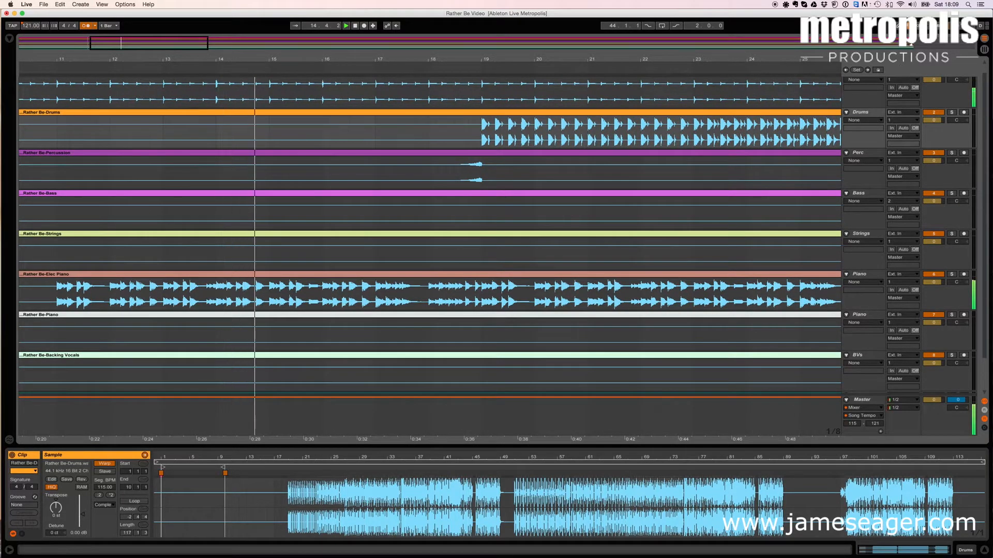
{"action": "left_click", "coordinate": [857, 71]}
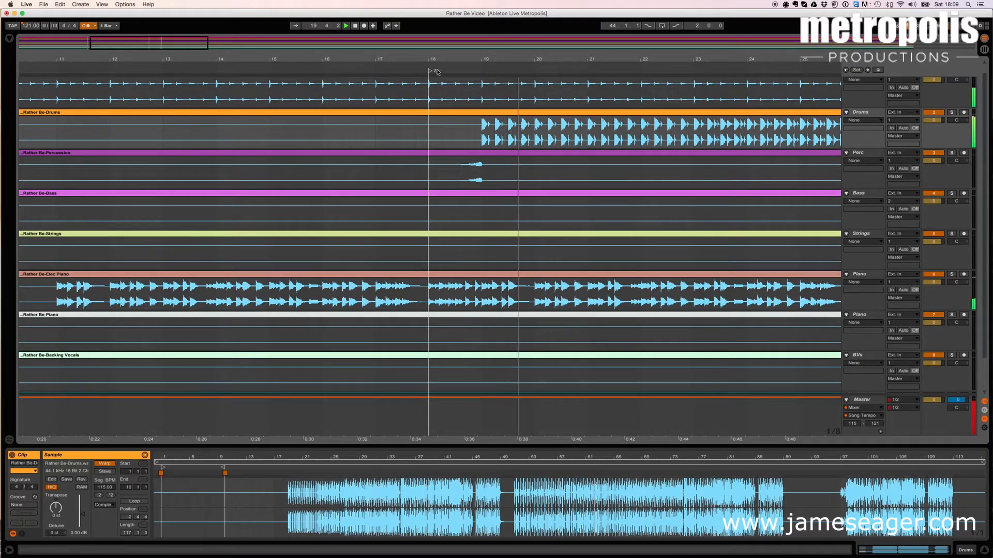
{"action": "left_click_drag", "start_coordinate": [429, 72], "coordinate": [485, 69]}
Add a third locator and move it to bar 27, where the bass enters.
{"action": "scroll", "coordinate": [611, 181], "scroll_direction": "right", "scroll_amount": 10}
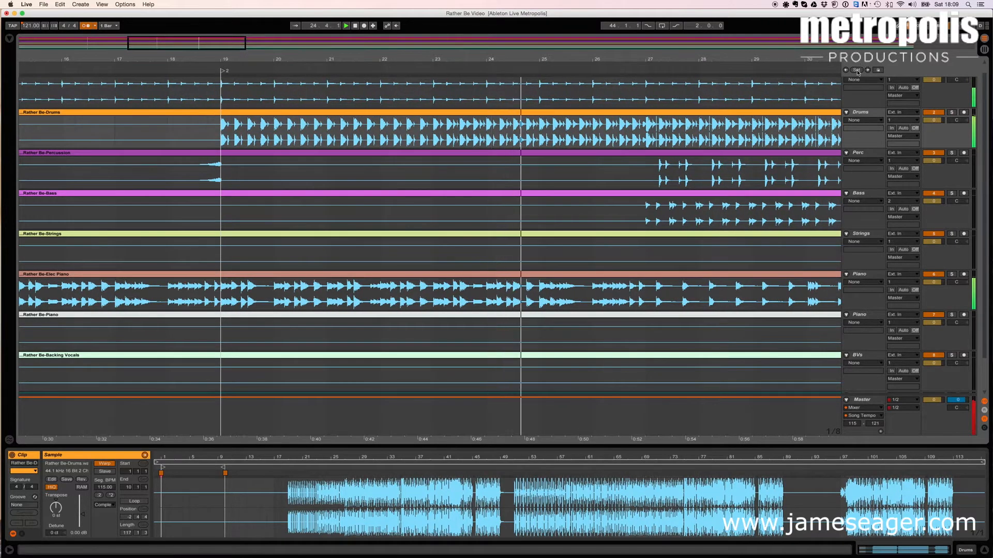
{"action": "left_click", "coordinate": [857, 72]}
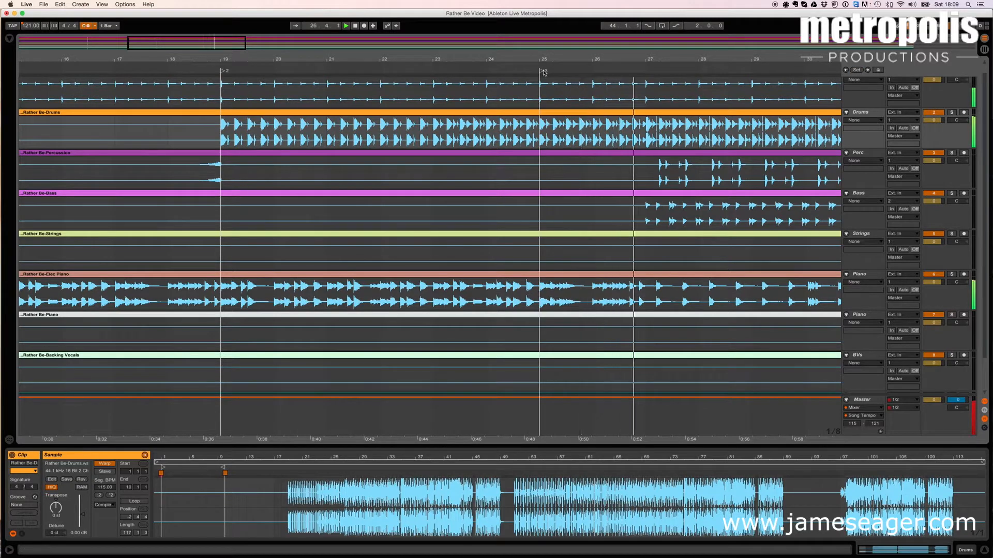
{"action": "left_click_drag", "start_coordinate": [543, 72], "coordinate": [651, 73]}
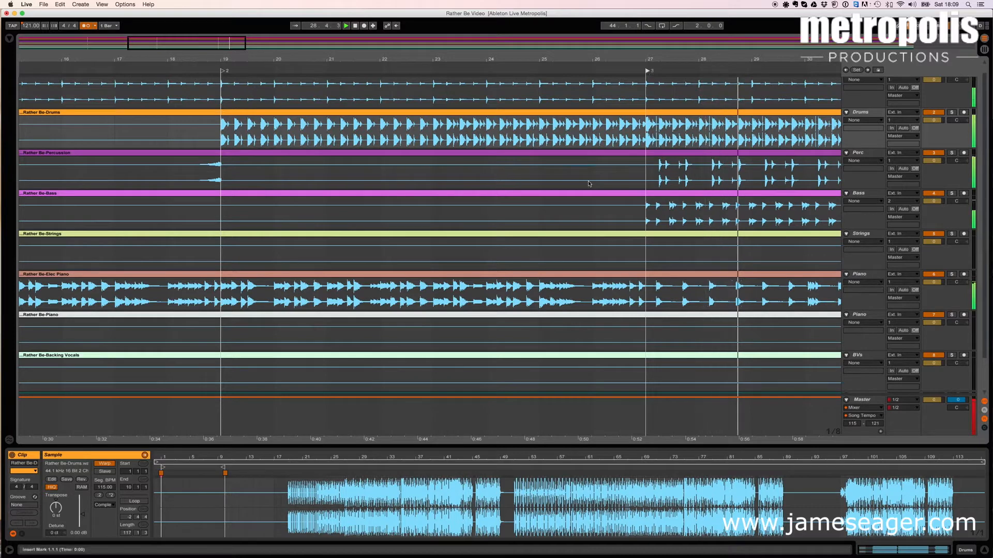
{"action": "scroll", "coordinate": [588, 183], "scroll_direction": "right", "scroll_amount": 5}
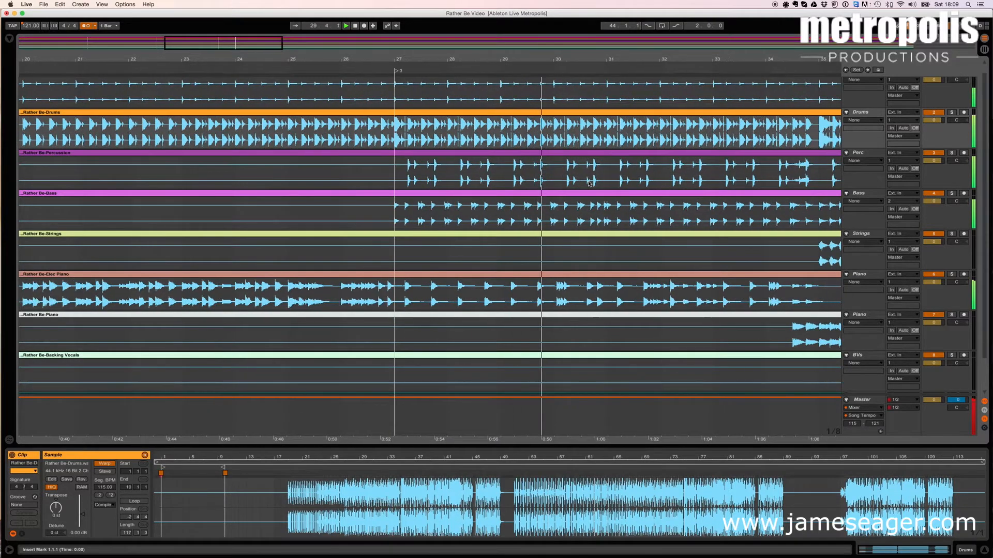
{"action": "scroll", "coordinate": [589, 183], "scroll_direction": "right", "scroll_amount": 2}
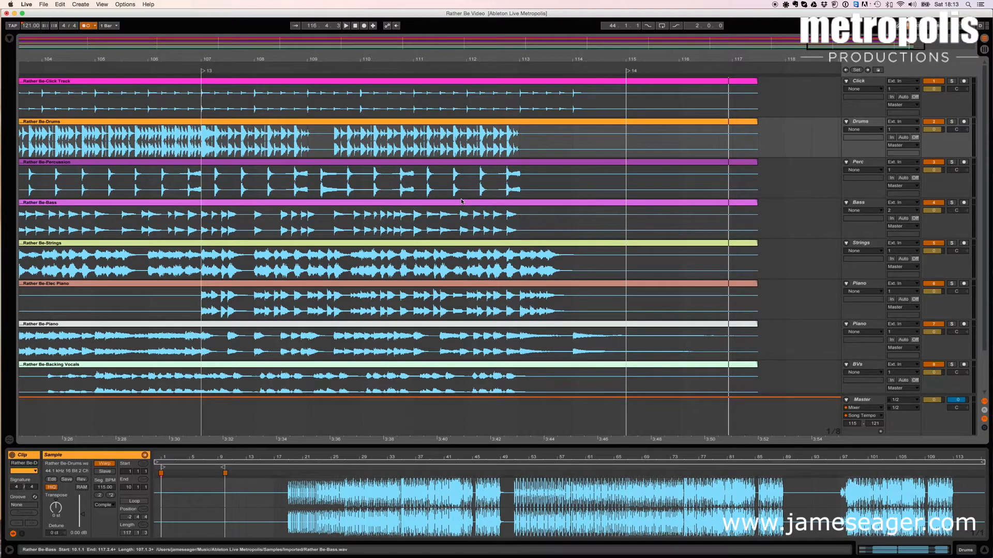
Shorten the ends of all track clips together so they finish at locator 14, at bar 115.
{"action": "key", "text": "minus"}
{"action": "key", "text": "minus"}
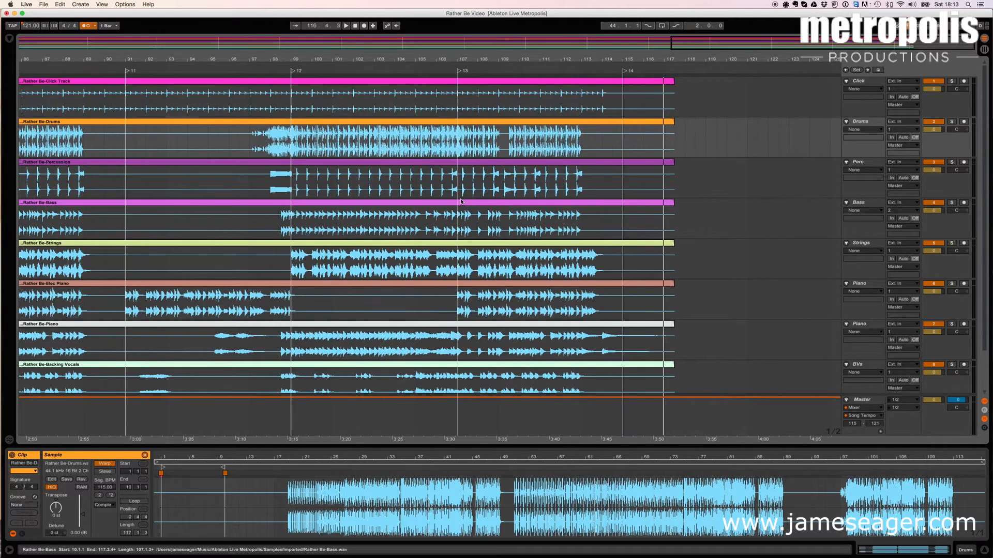
{"action": "key", "text": "minus"}
{"action": "key", "text": "minus"}
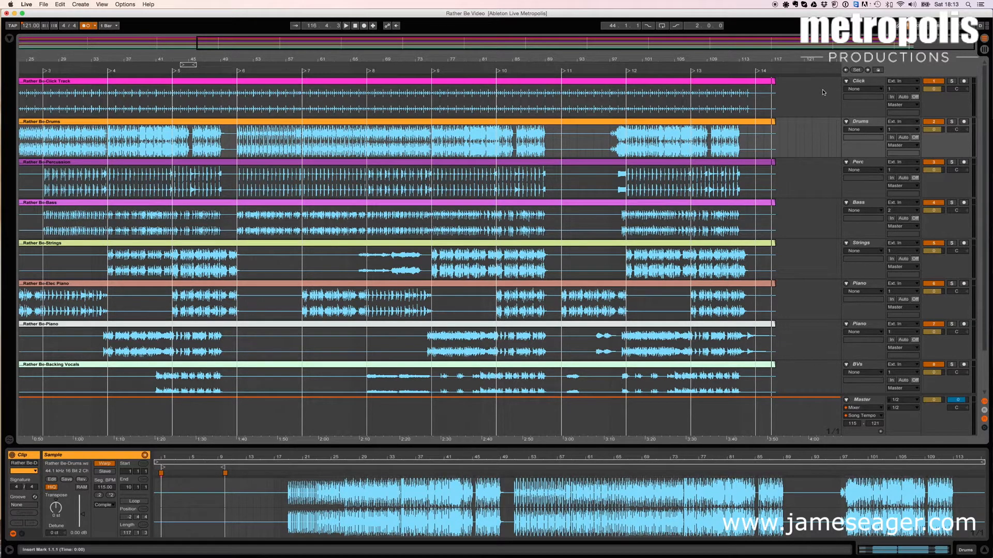
{"action": "left_click", "coordinate": [769, 85]}
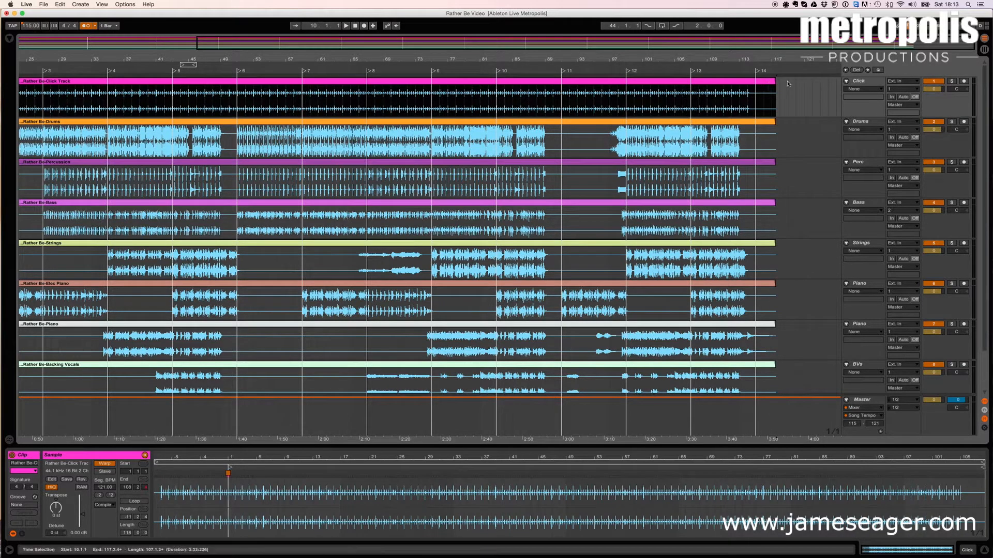
{"action": "key", "text": "super+a"}
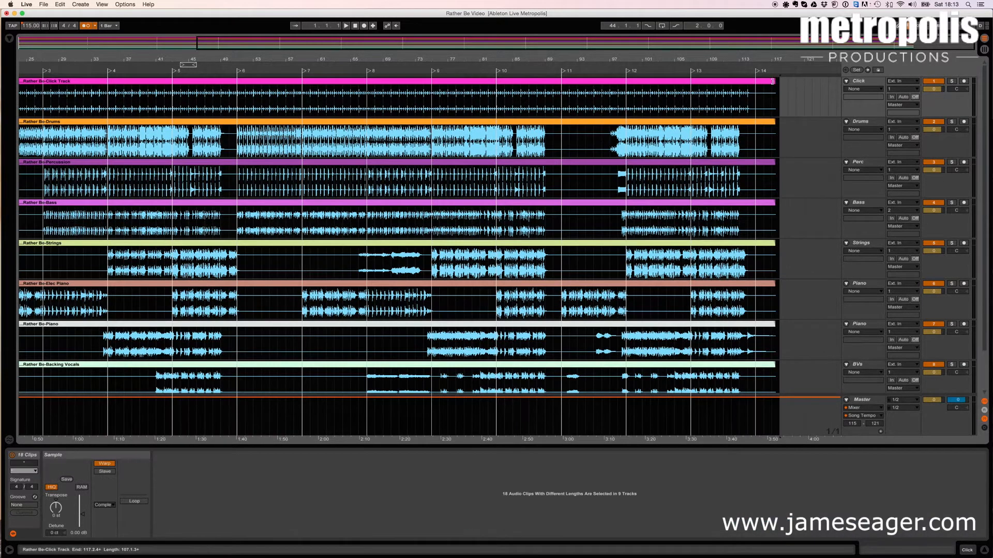
{"action": "left_click_drag", "start_coordinate": [774, 82], "coordinate": [748, 80]}
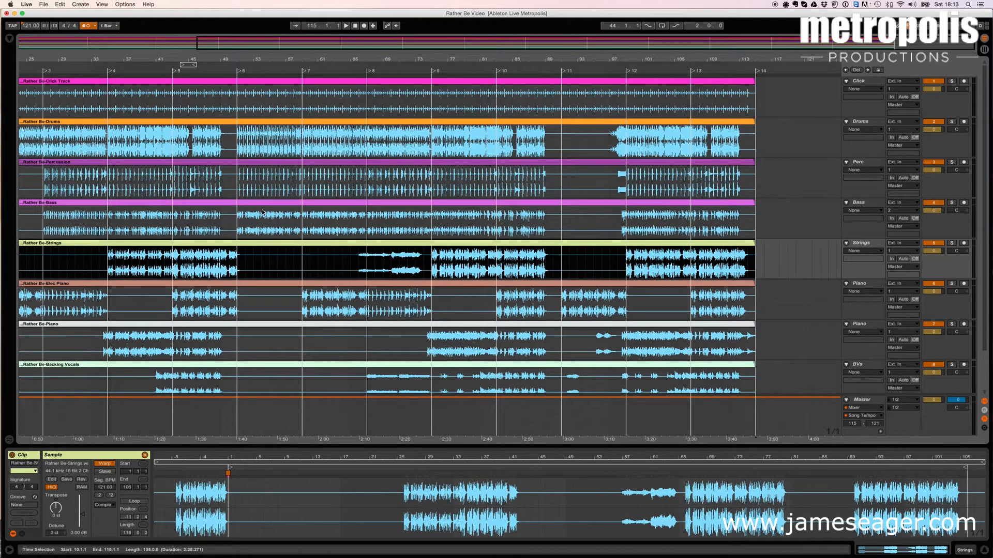
Show the browser and expand the Midi Count Clips folder in the Ableton Live Metropolis place.
{"action": "scroll", "coordinate": [262, 212], "scroll_direction": "left", "scroll_amount": 10}
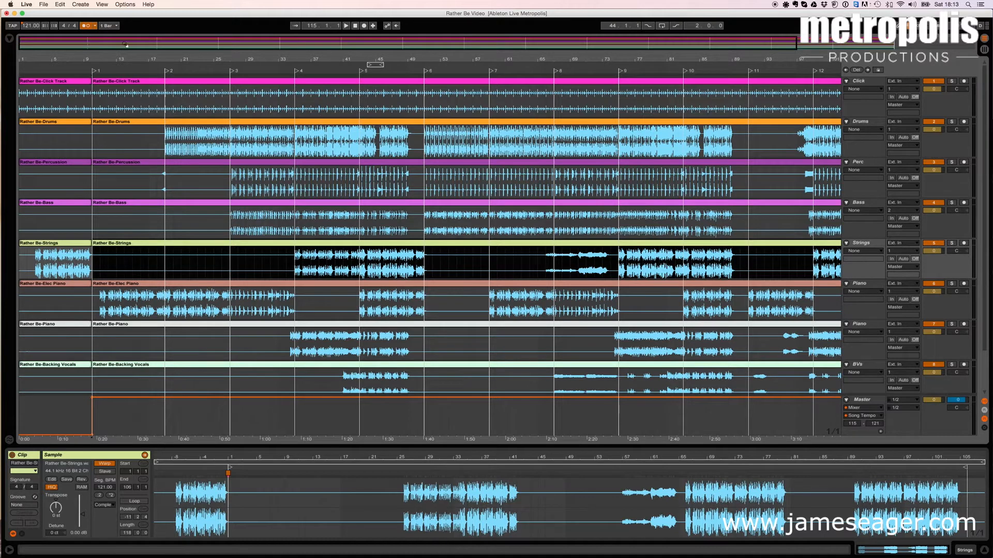
{"action": "left_click", "coordinate": [9, 40]}
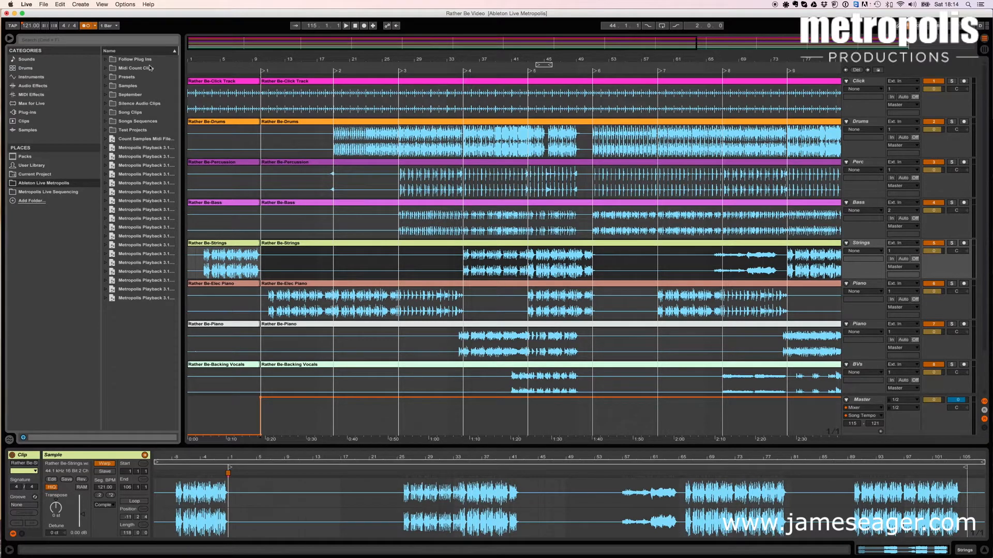
{"action": "left_click", "coordinate": [106, 68]}
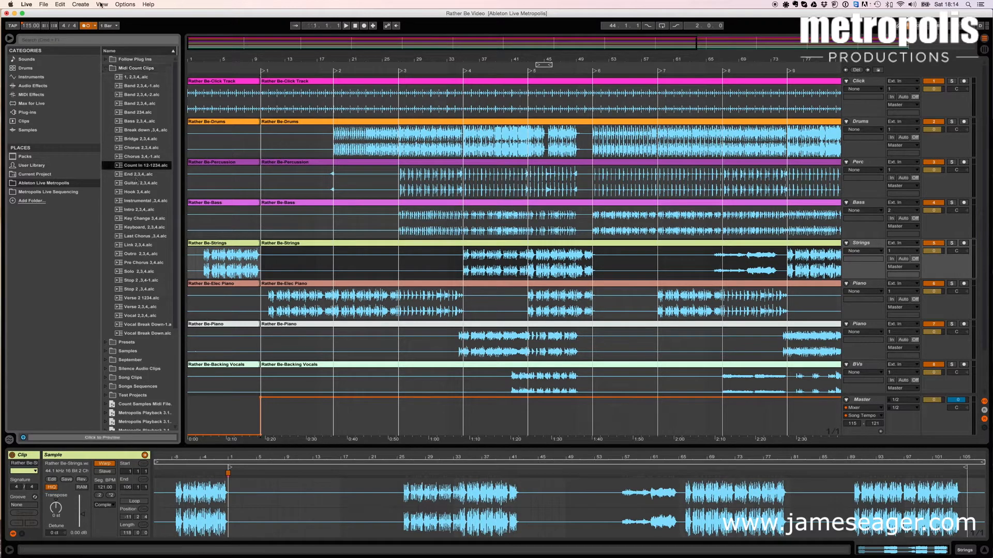
Insert a new MIDI track and move it above the Click track as the first track.
{"action": "left_click", "coordinate": [79, 4]}
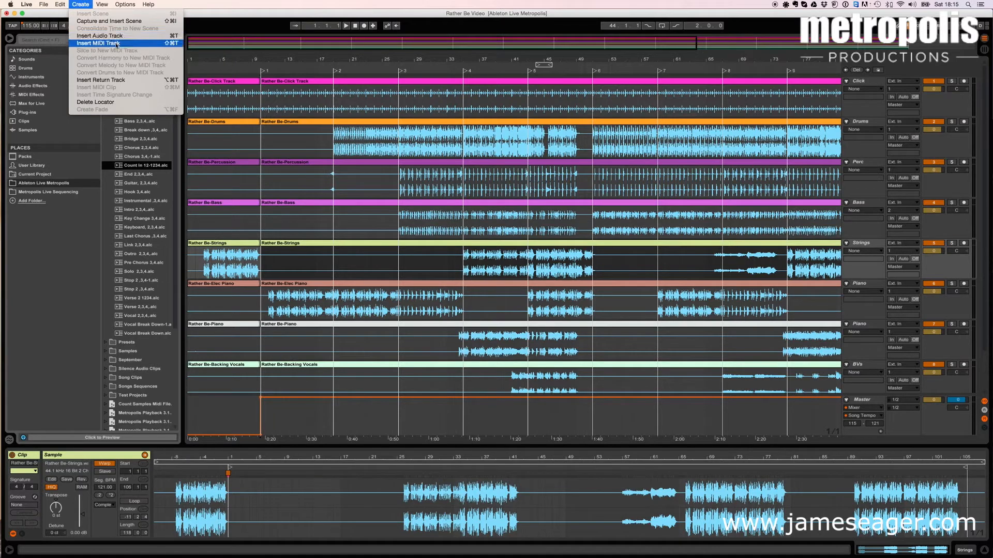
{"action": "left_click", "coordinate": [116, 44]}
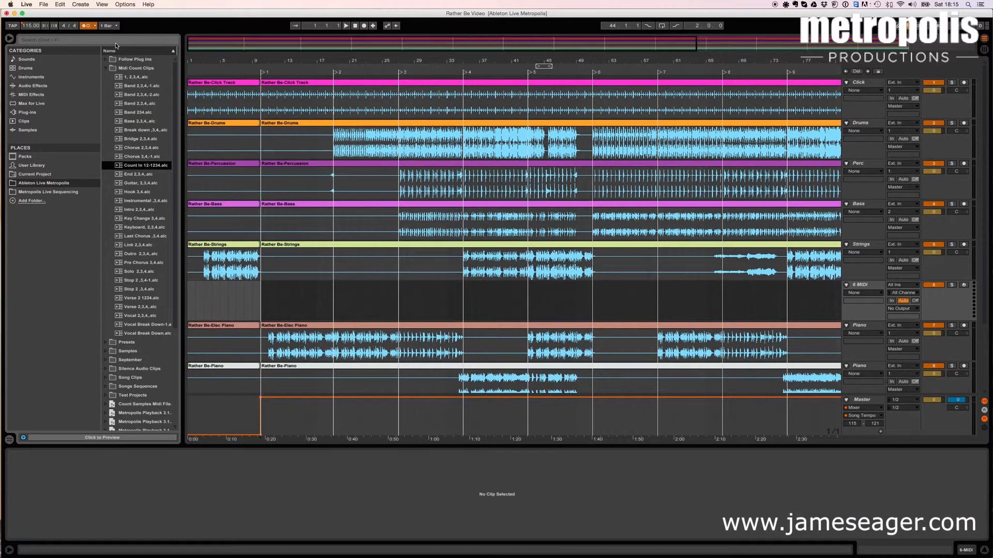
{"action": "left_click", "coordinate": [863, 288]}
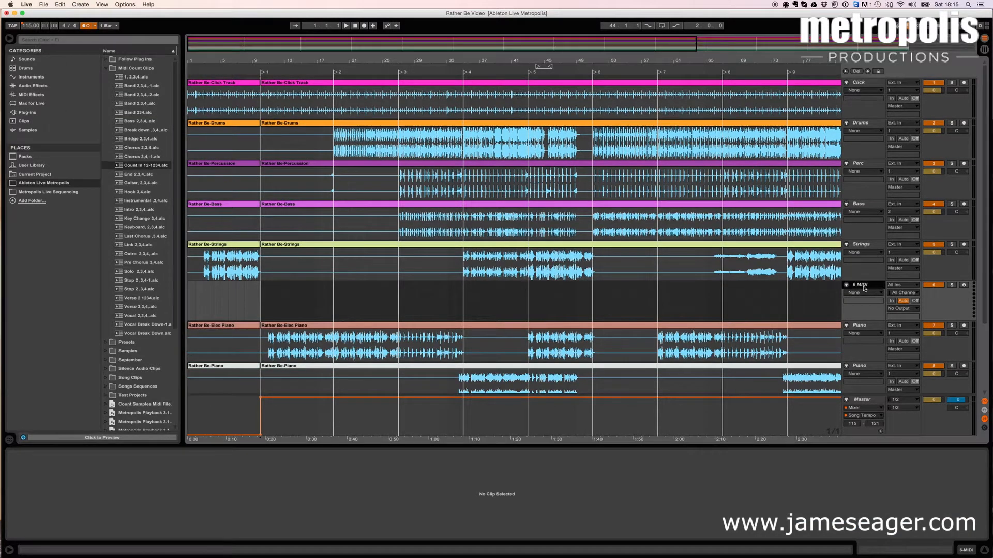
{"action": "left_click_drag", "start_coordinate": [863, 287], "coordinate": [855, 76]}
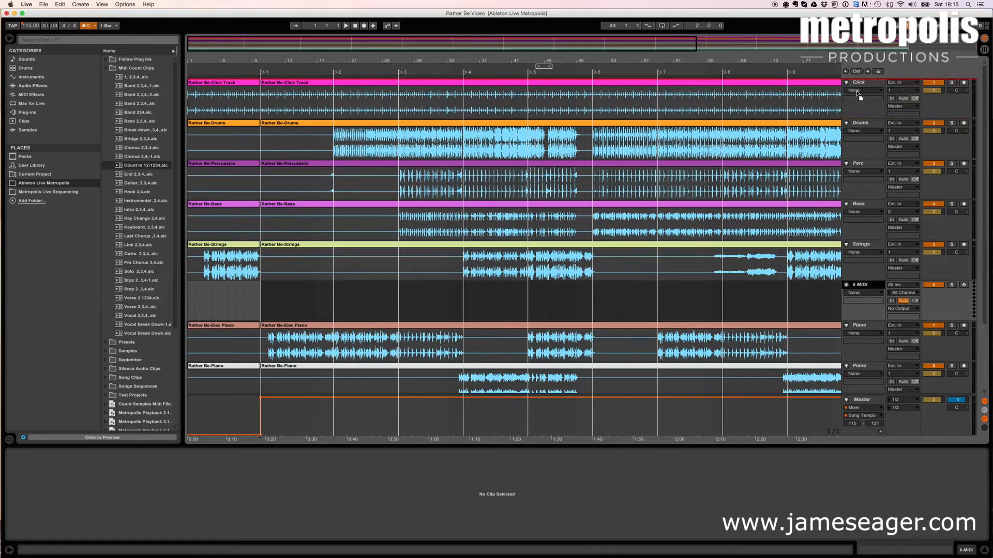
{"action": "left_click_drag", "start_coordinate": [856, 91], "coordinate": [856, 89]}
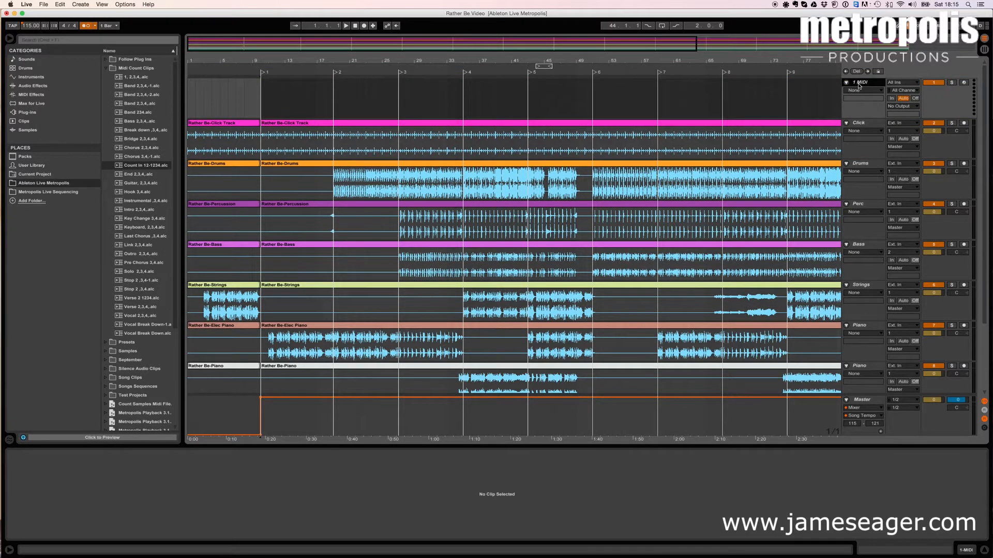
{"action": "key", "text": "super+t"}
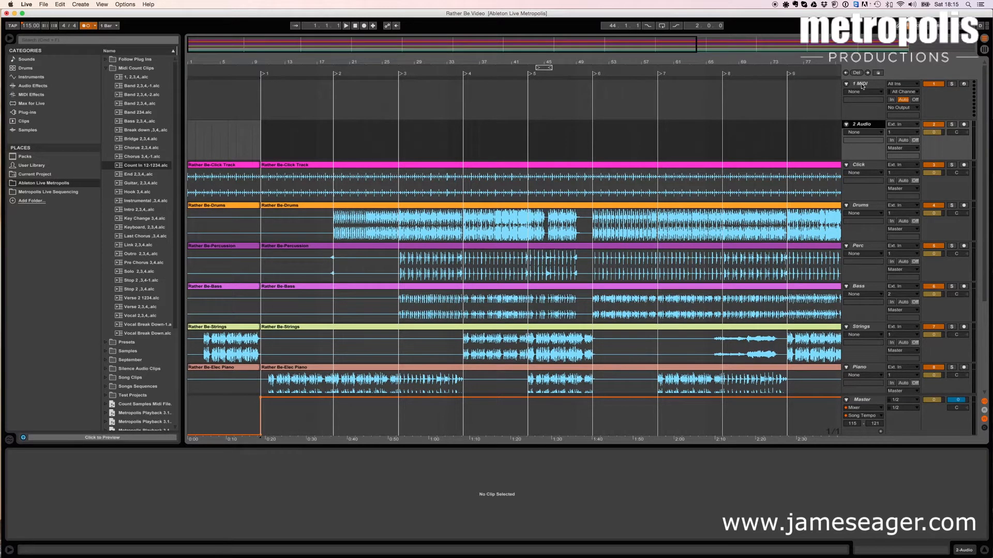
{"action": "left_click", "coordinate": [861, 86]}
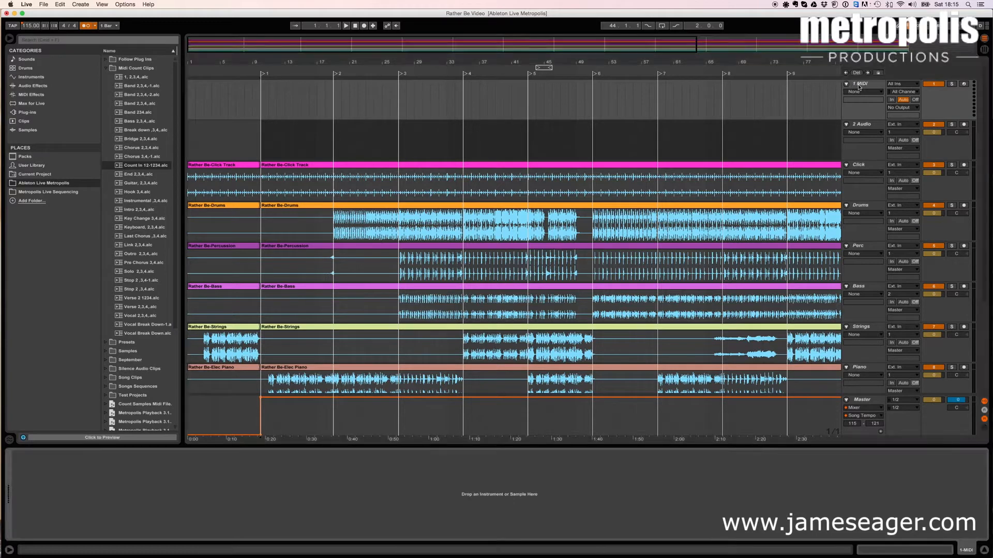
{"action": "key", "text": "Delete"}
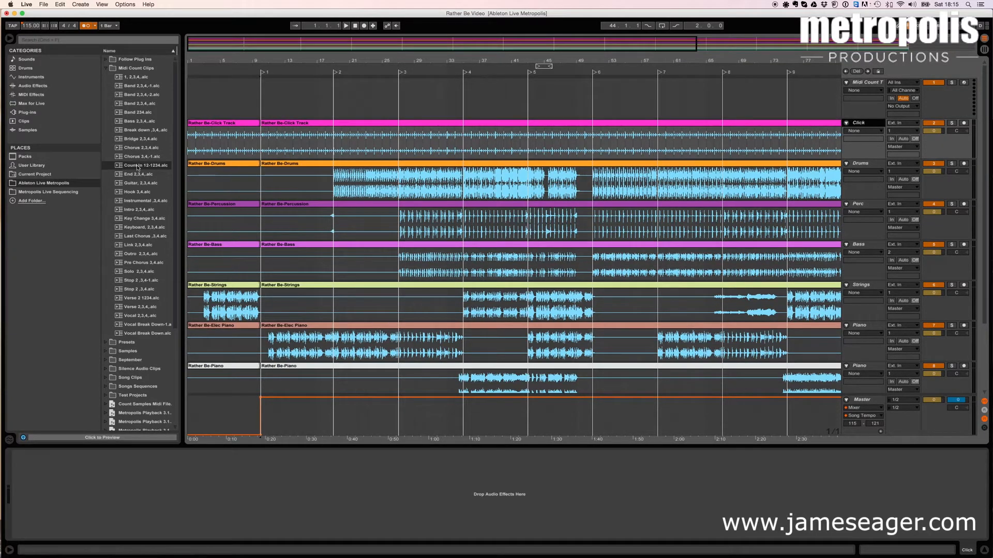
Place the Count In 12-1234 clip at bar 1 and the Verse 2,3,4 clip at bar 10 on the top MIDI track.
{"action": "left_click", "coordinate": [121, 166]}
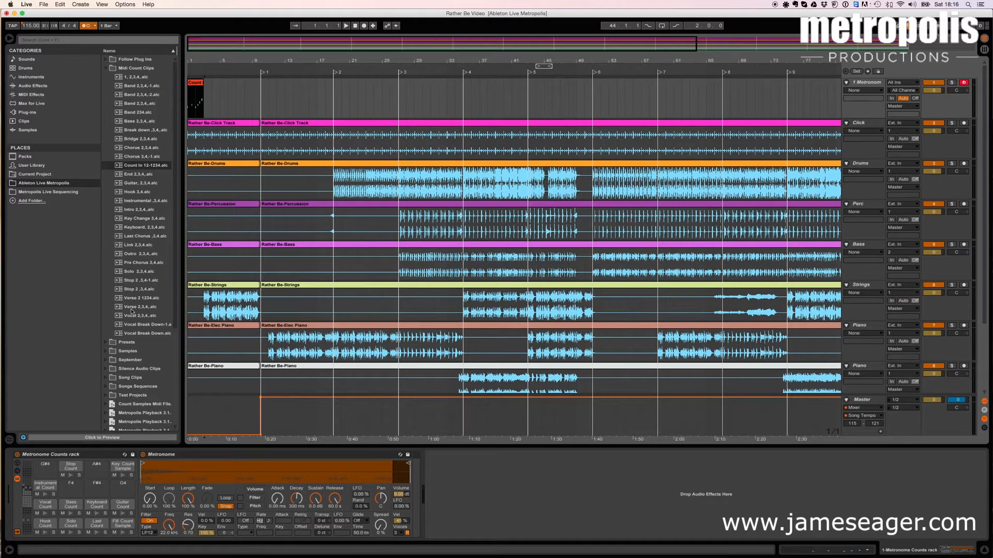
{"action": "left_click_drag", "start_coordinate": [118, 309], "coordinate": [262, 101]}
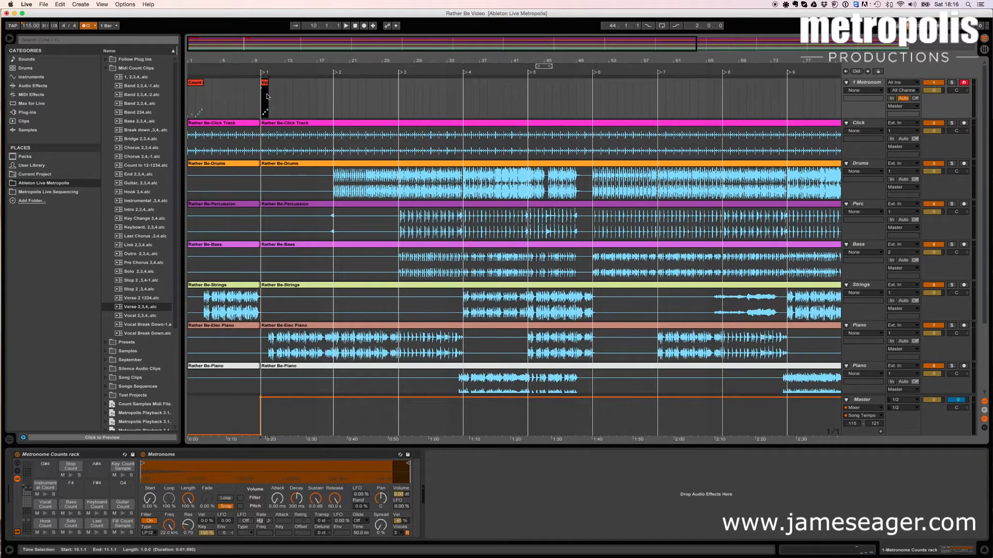
Rename the third locator, at bar 27, as "Pre Chorus [8]".
{"action": "left_click", "coordinate": [334, 76]}
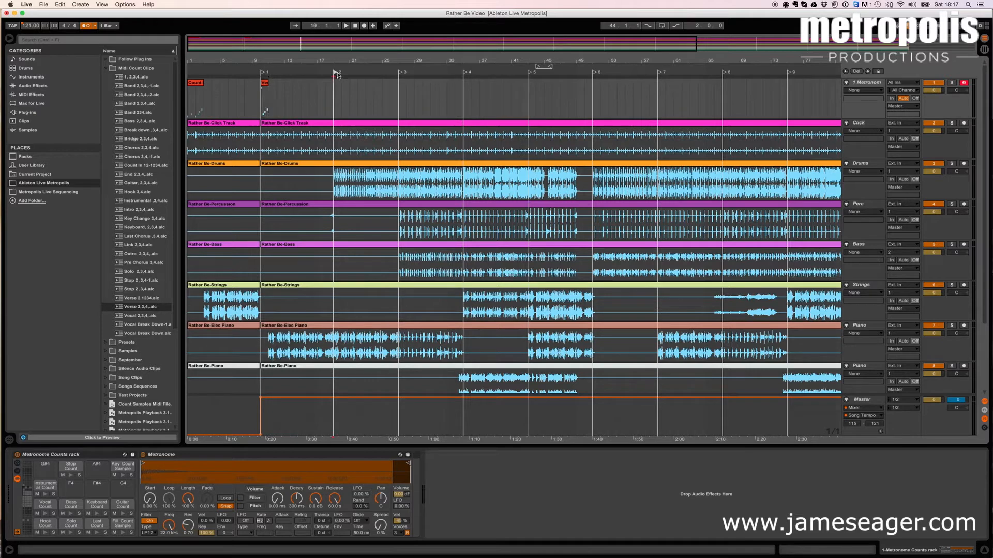
{"action": "left_click", "coordinate": [400, 74]}
{"action": "key", "text": "super+r"}
{"action": "type", "text": "Pre Chorus [8]"}
{"action": "key", "text": "Return"}
Place the Pre Chorus 3,4 clip at bar 26 and the Chorus 2,3,4 clip in the bar before locator 4.
{"action": "left_click_drag", "start_coordinate": [120, 262], "coordinate": [391, 95]}
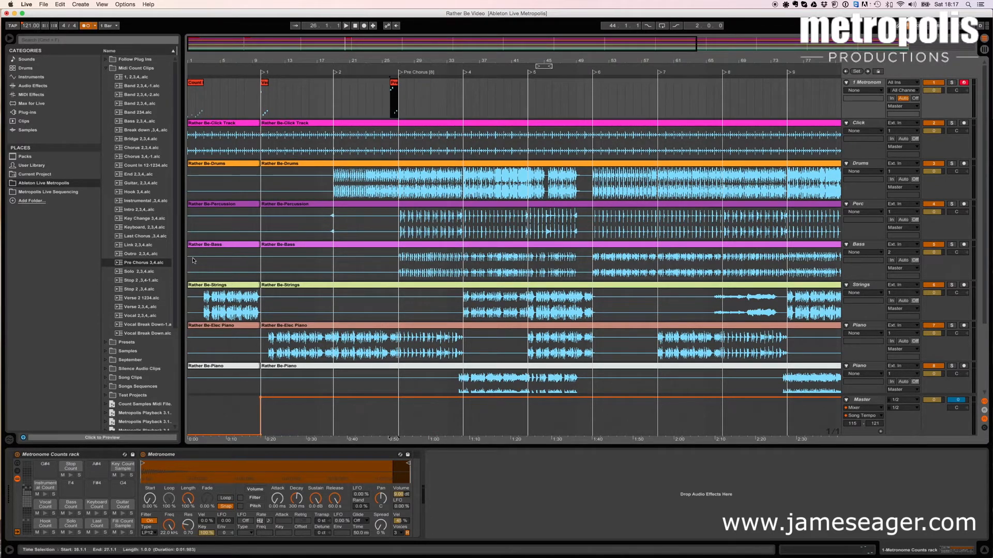
{"action": "left_click", "coordinate": [118, 158]}
{"action": "left_click_drag", "start_coordinate": [118, 148], "coordinate": [457, 85]}
{"action": "scroll", "coordinate": [346, 98], "scroll_direction": "right", "scroll_amount": 5}
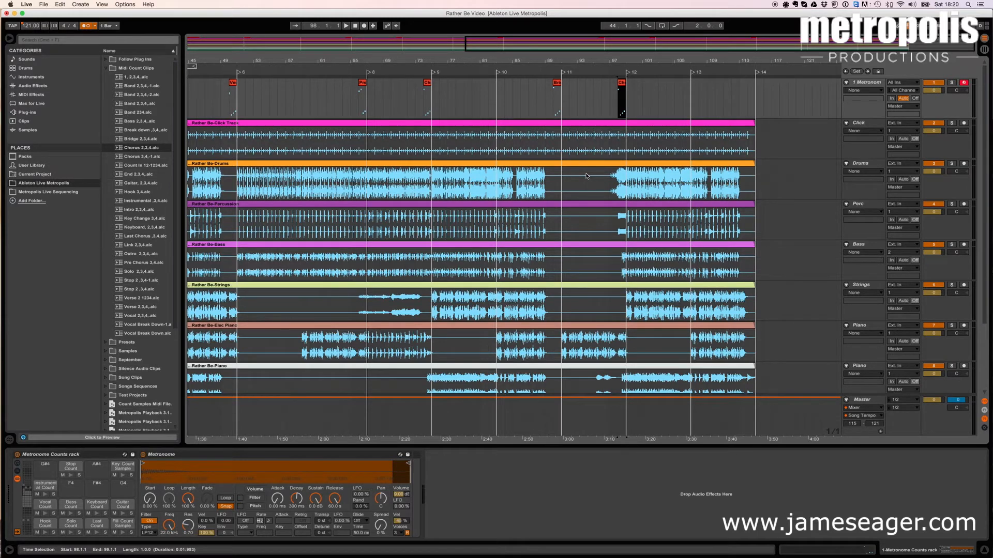
Delete locators 5 and 10, at bars 43 and 83.
{"action": "scroll", "coordinate": [360, 228], "scroll_direction": "left", "scroll_amount": 10}
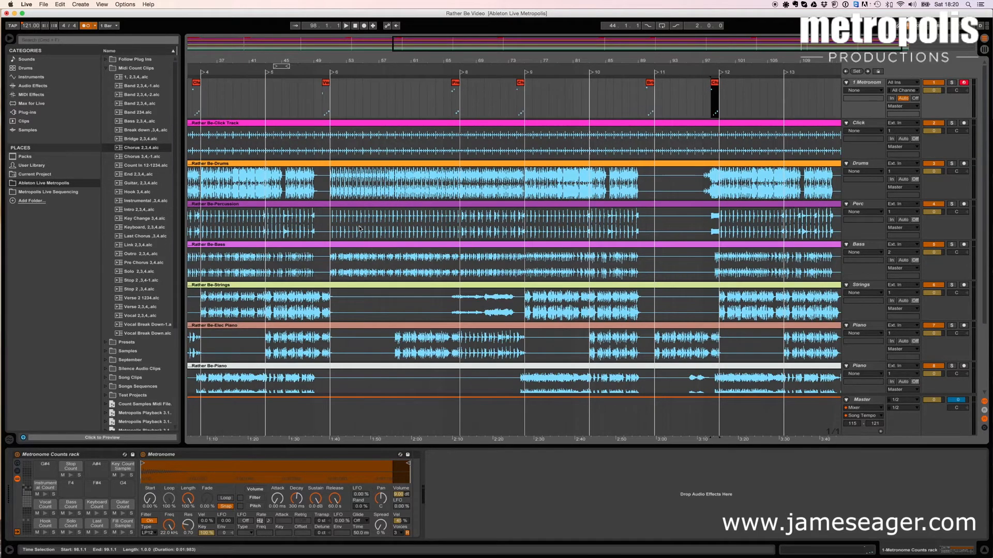
{"action": "scroll", "coordinate": [360, 228], "scroll_direction": "left", "scroll_amount": 3}
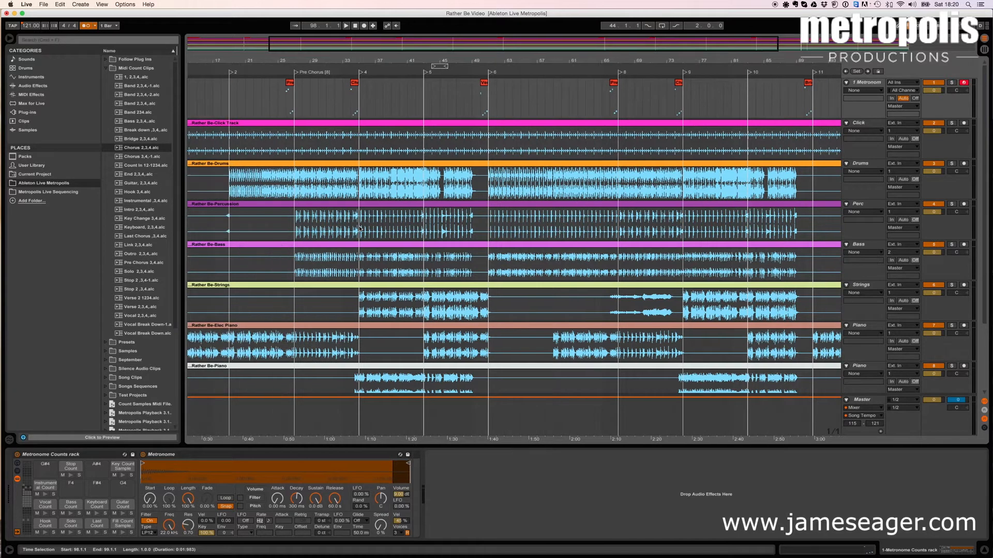
{"action": "left_click", "coordinate": [425, 74]}
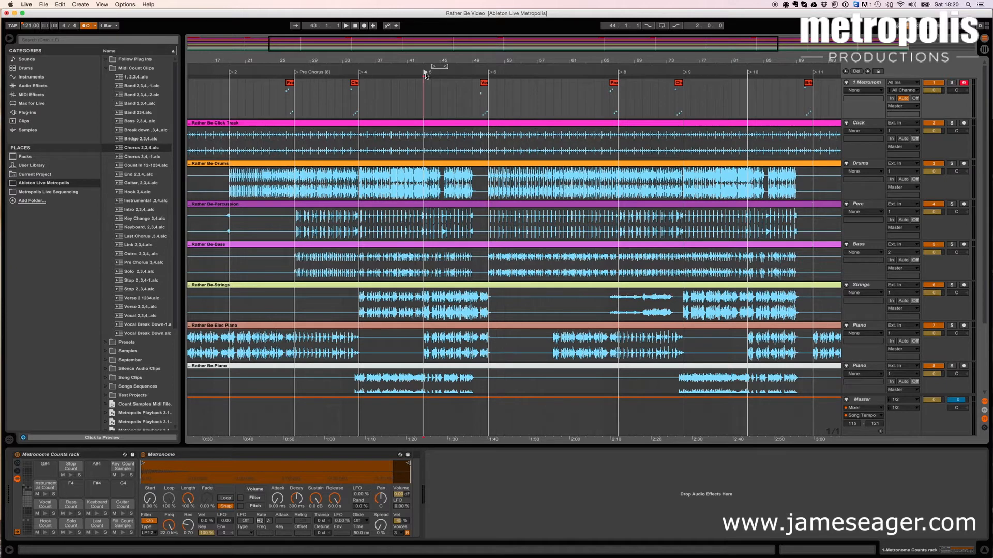
{"action": "key", "text": "Delete"}
{"action": "scroll", "coordinate": [439, 155], "scroll_direction": "right", "scroll_amount": 4}
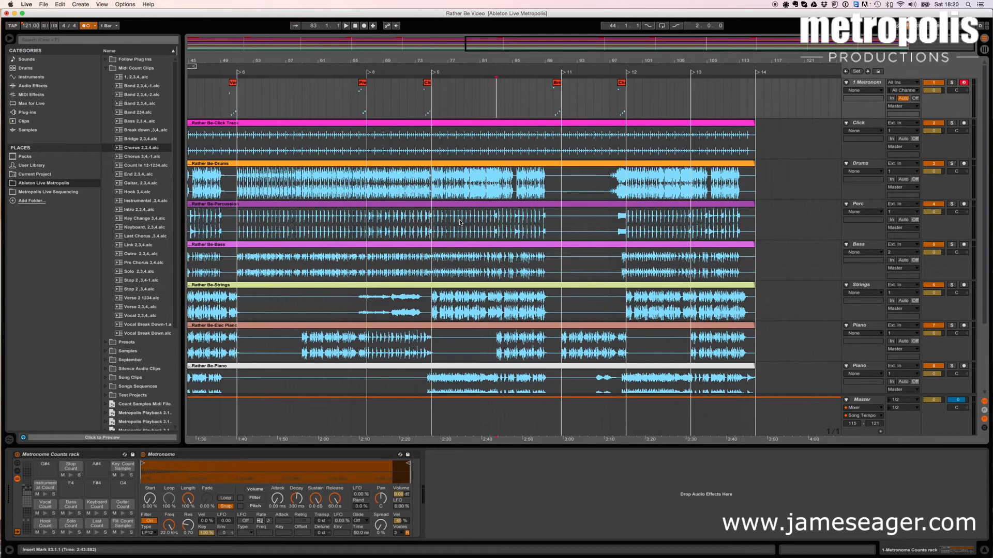
{"action": "scroll", "coordinate": [460, 223], "scroll_direction": "left", "scroll_amount": 10}
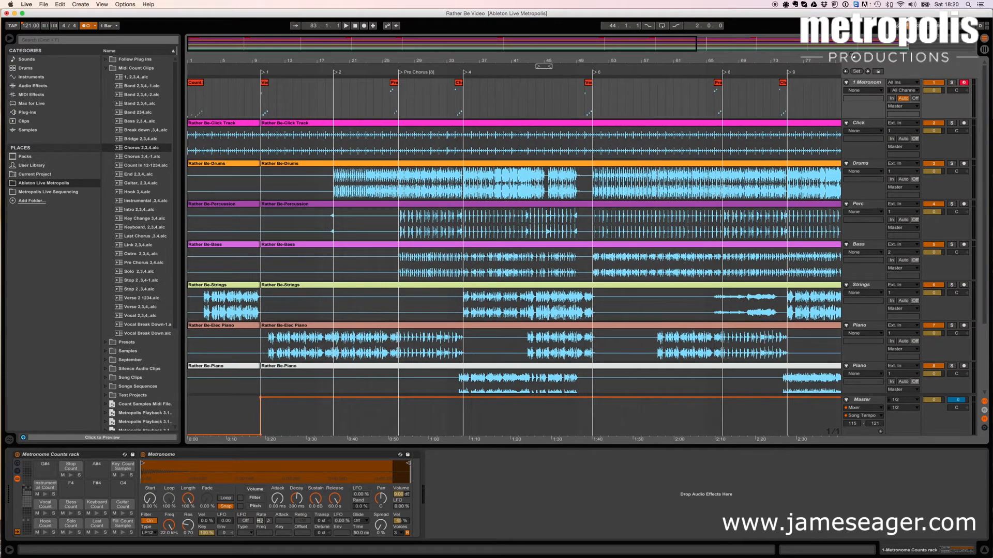
Solo the Metronome Counts track, play the opening bars from the start of the arrangement and stop playback.
{"action": "left_click", "coordinate": [952, 82]}
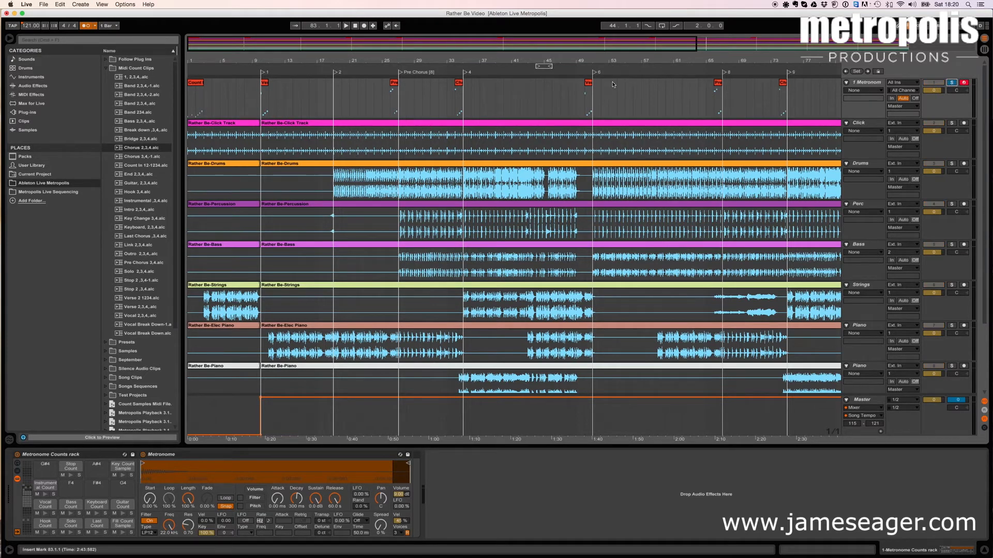
{"action": "left_click", "coordinate": [357, 26]}
{"action": "left_click", "coordinate": [346, 26]}
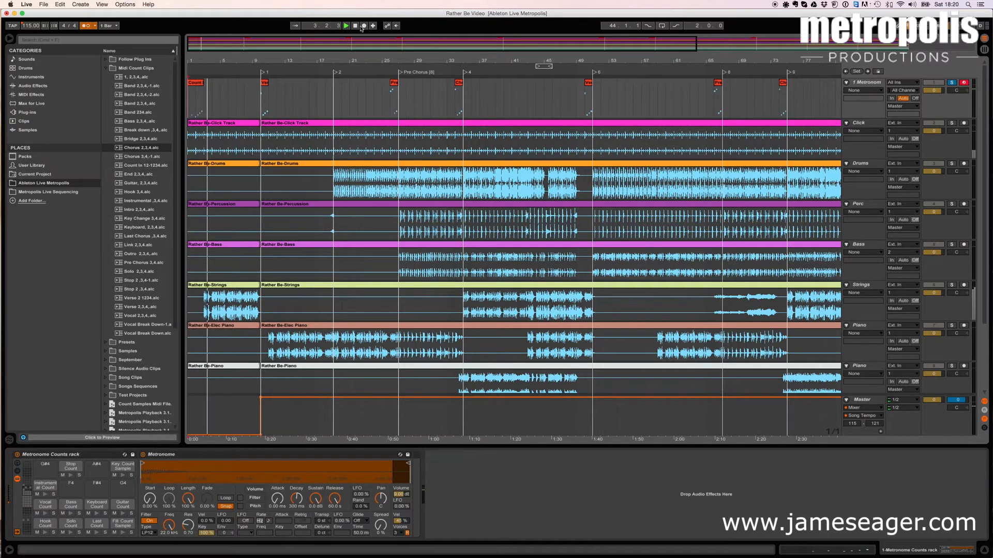
{"action": "left_click", "coordinate": [355, 26]}
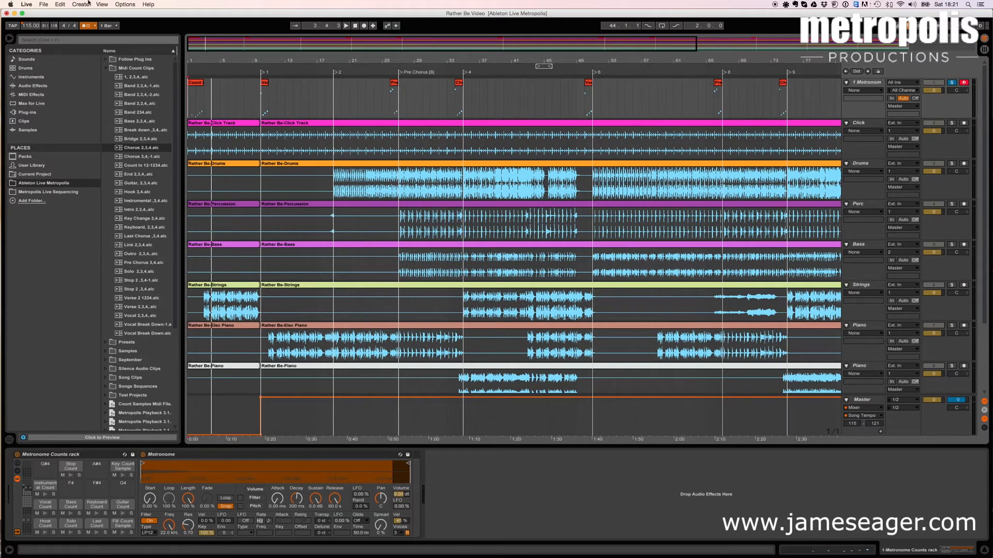
Set up an audio export of the 1-Metronome Counts rack track with a render length of 10 bars.
{"action": "left_click", "coordinate": [45, 4]}
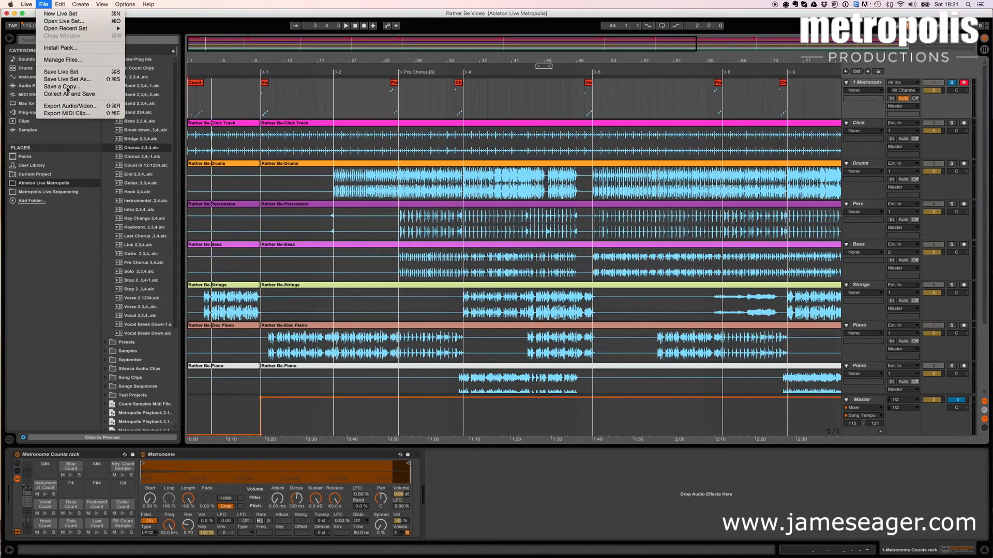
{"action": "left_click", "coordinate": [69, 105]}
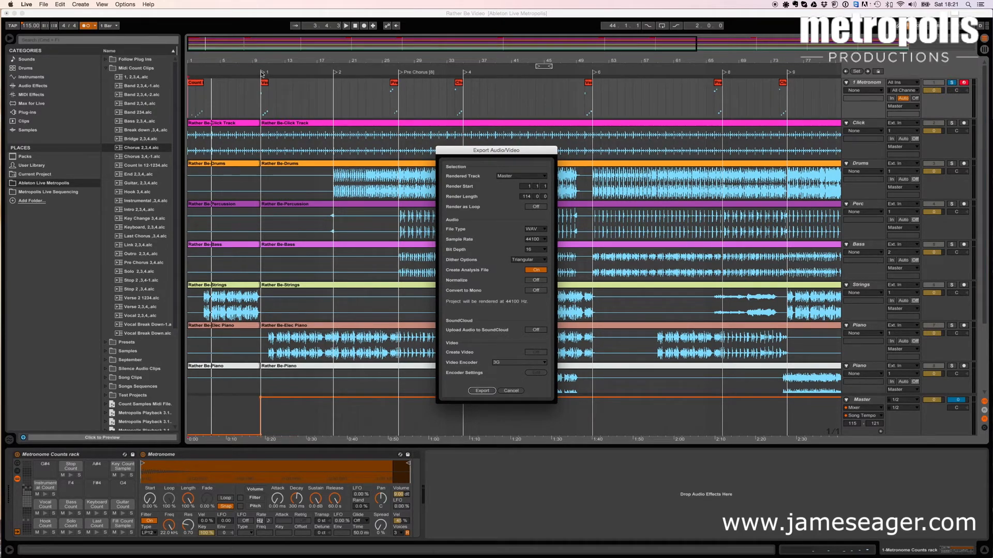
{"action": "left_click", "coordinate": [526, 197]}
{"action": "type", "text": "10"}
{"action": "key", "text": "Return"}
{"action": "left_click", "coordinate": [539, 179]}
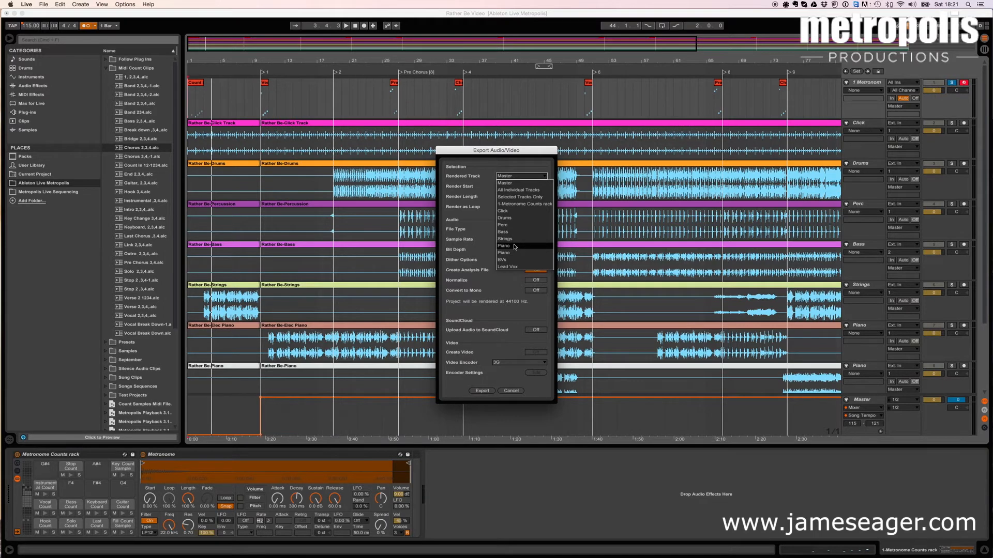
{"action": "left_click", "coordinate": [519, 204]}
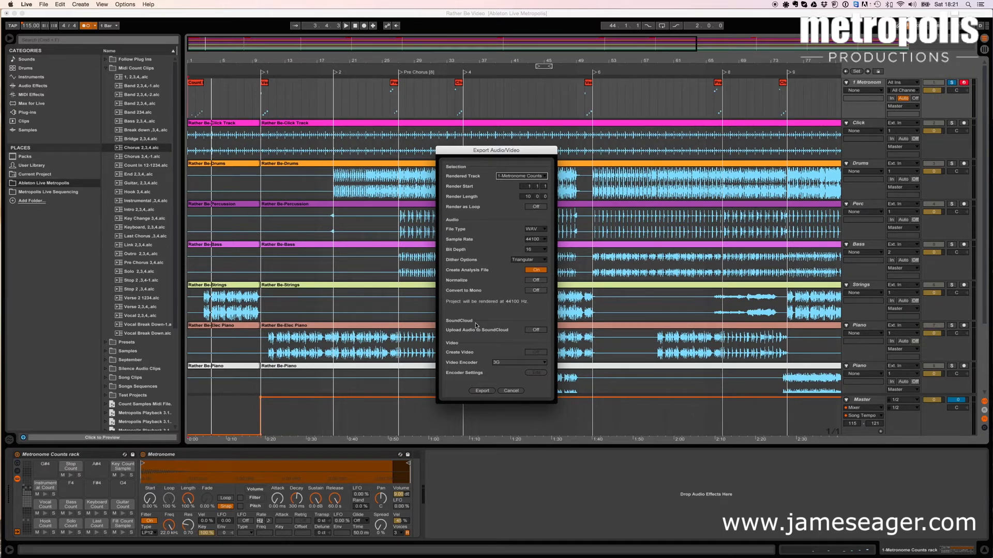
Export the count track's first section to the Desktop under the name "Rather Be Counts Part 1".
{"action": "left_click", "coordinate": [482, 391]}
{"action": "key", "text": "Right"}
{"action": "key", "text": "BackSpace"}
{"action": "key", "text": "BackSpace"}
{"action": "key", "text": "BackSpace"}
{"action": "key", "text": "BackSpace"}
{"action": "key", "text": "BackSpace"}
{"action": "type", "text": "C"}
{"action": "key", "text": "BackSpace"}
{"action": "key", "text": "BackSpace"}
{"action": "type", "text": "nts Part 1"}
{"action": "left_click", "coordinate": [614, 309]}
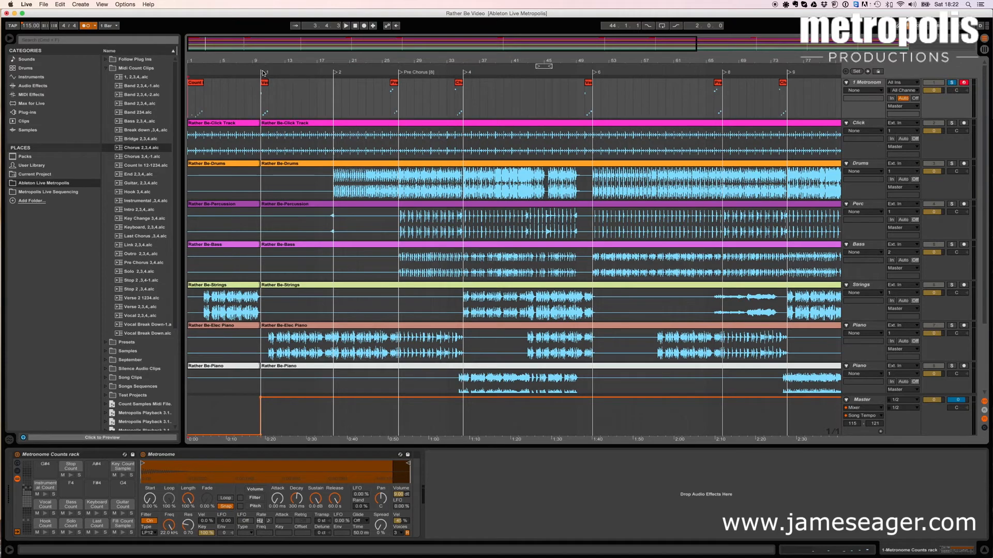
{"action": "left_click", "coordinate": [43, 4]}
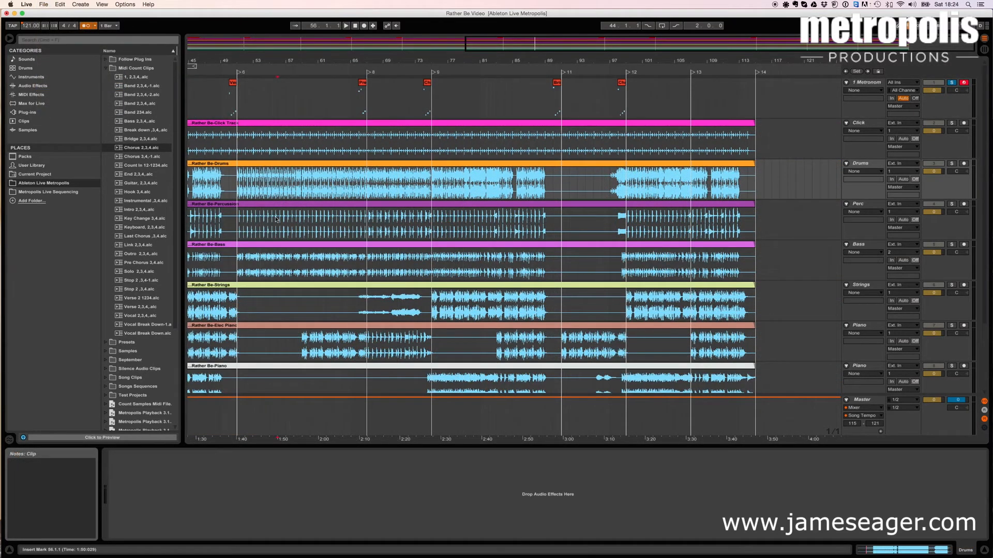
Insert a new audio track directly below the Metronome Counts track and rename it "Counts".
{"action": "scroll", "coordinate": [275, 219], "scroll_direction": "left", "scroll_amount": 15}
{"action": "scroll", "coordinate": [275, 219], "scroll_direction": "down", "scroll_amount": 1}
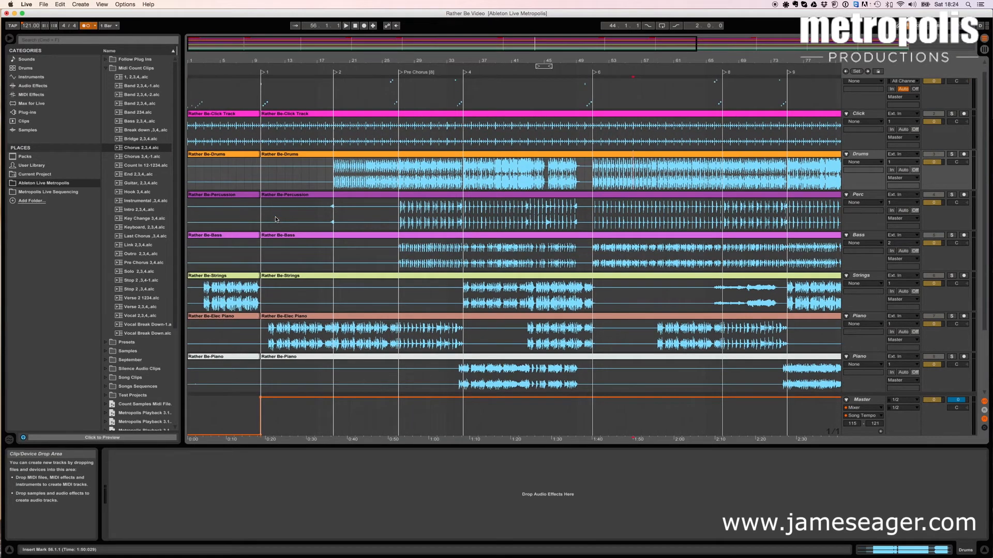
{"action": "scroll", "coordinate": [275, 219], "scroll_direction": "up", "scroll_amount": 1}
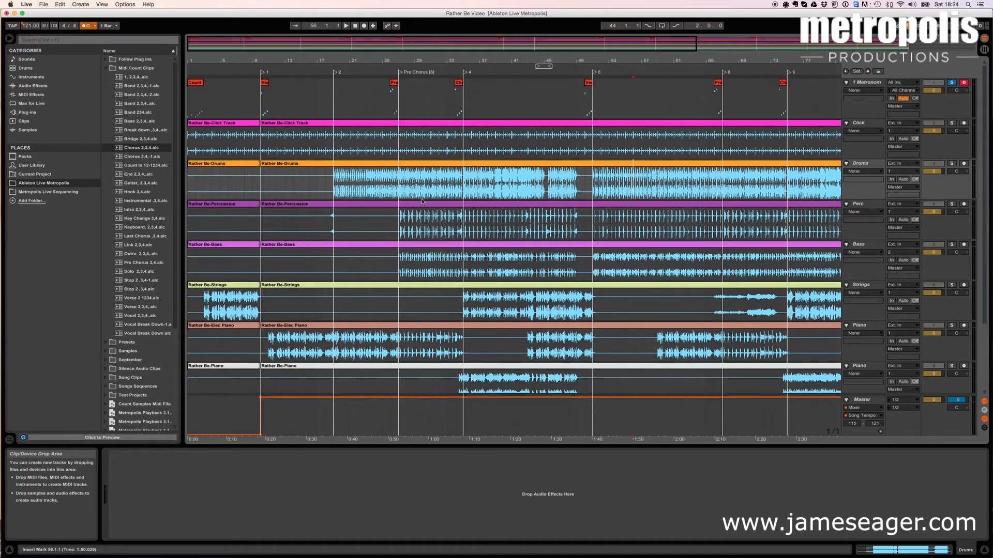
{"action": "left_click", "coordinate": [861, 110]}
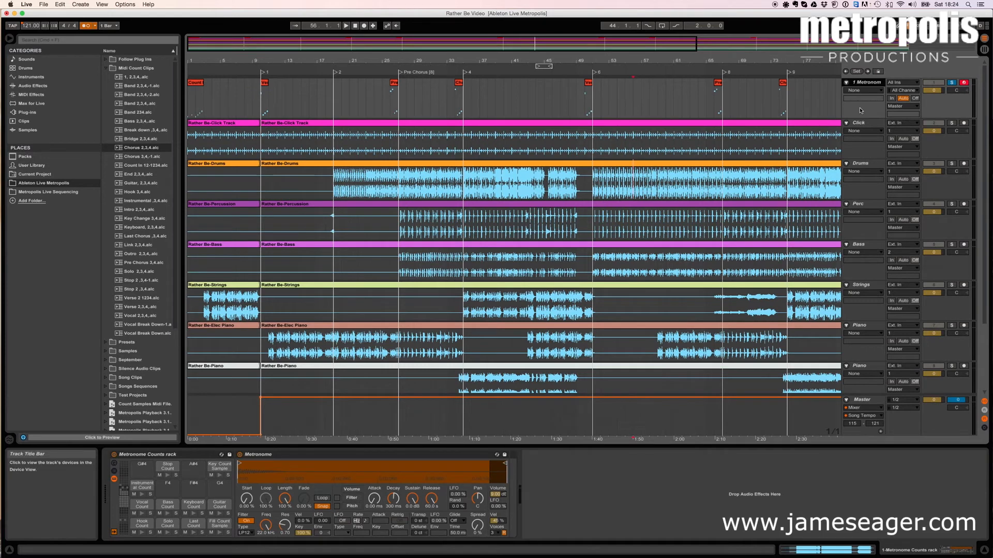
{"action": "key", "text": "super+shift+t"}
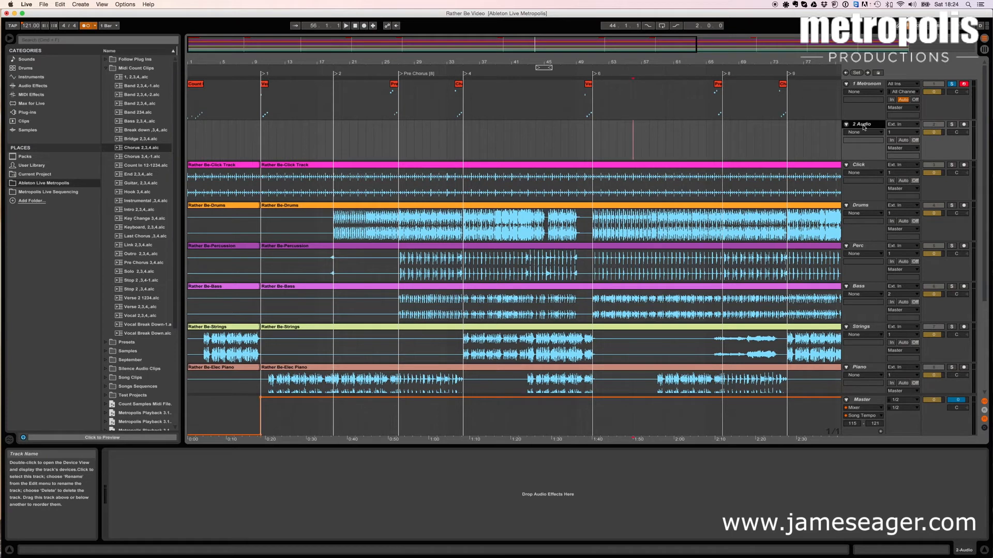
{"action": "key", "text": "super+r"}
{"action": "type", "text": "Counts"}
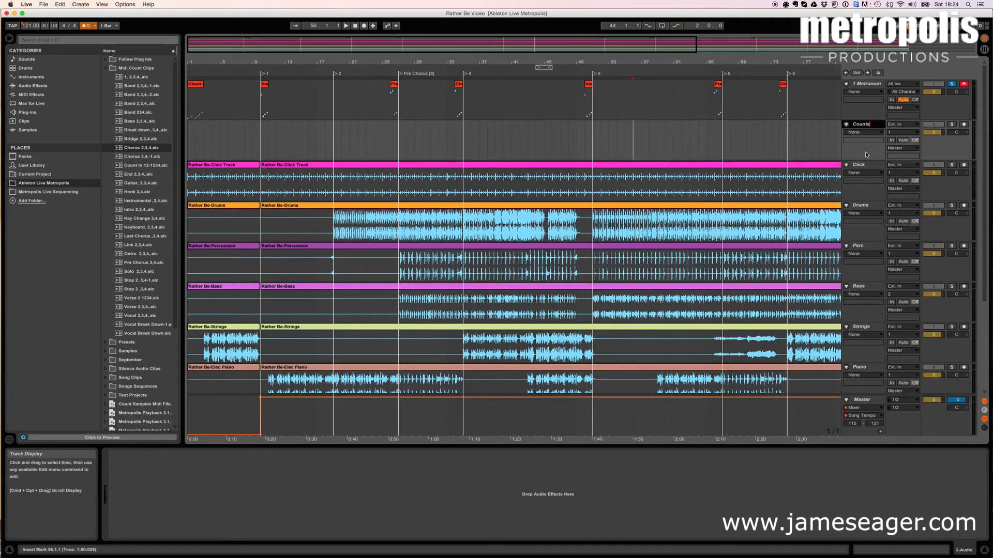
{"action": "key", "text": "Return"}
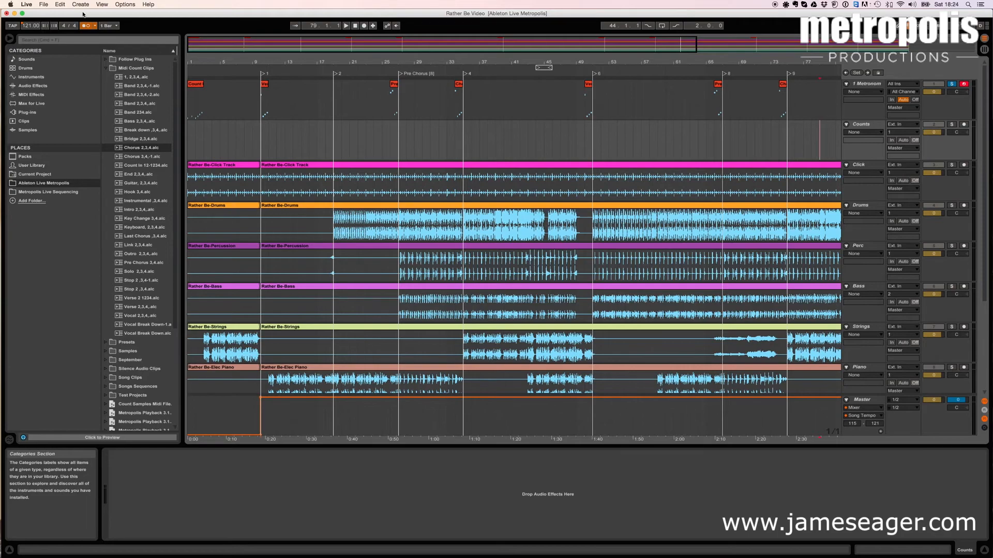
Place Rather Be Counts Part 1.wav at bar 1 and Rather Be Counts Part 2.wav at locator 1 on the Counts track.
{"action": "left_click_drag", "start_coordinate": [83, 14], "coordinate": [96, 130]}
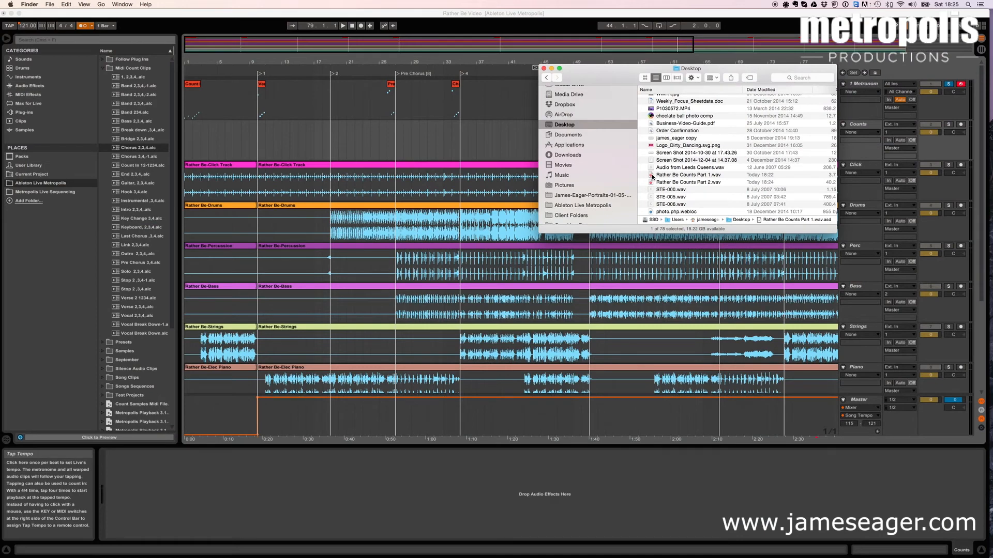
{"action": "left_click_drag", "start_coordinate": [685, 175], "coordinate": [186, 125]}
{"action": "left_click", "coordinate": [197, 124]}
{"action": "left_click_drag", "start_coordinate": [499, 16], "coordinate": [463, 125]}
{"action": "left_click_drag", "start_coordinate": [687, 182], "coordinate": [249, 234]}
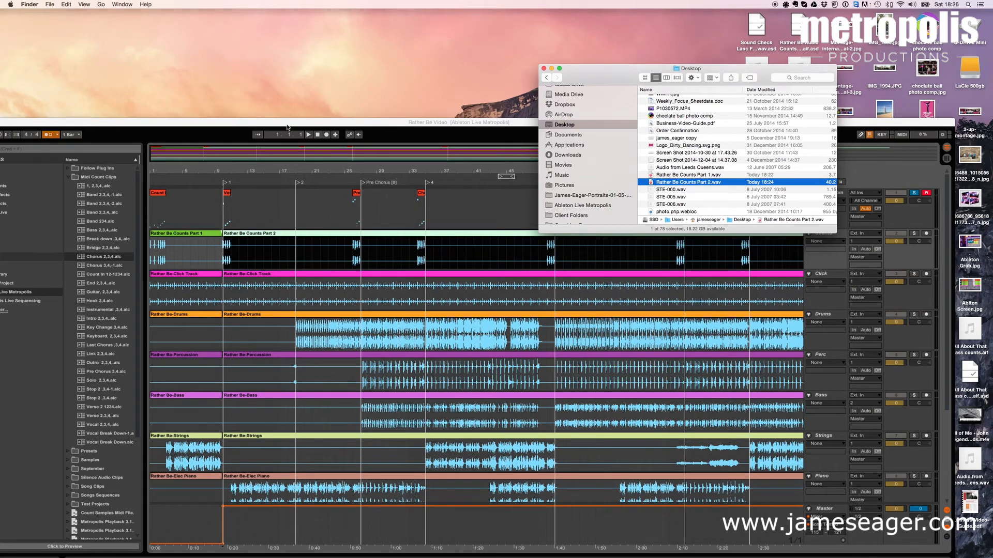
{"action": "left_click_drag", "start_coordinate": [348, 123], "coordinate": [364, 33]}
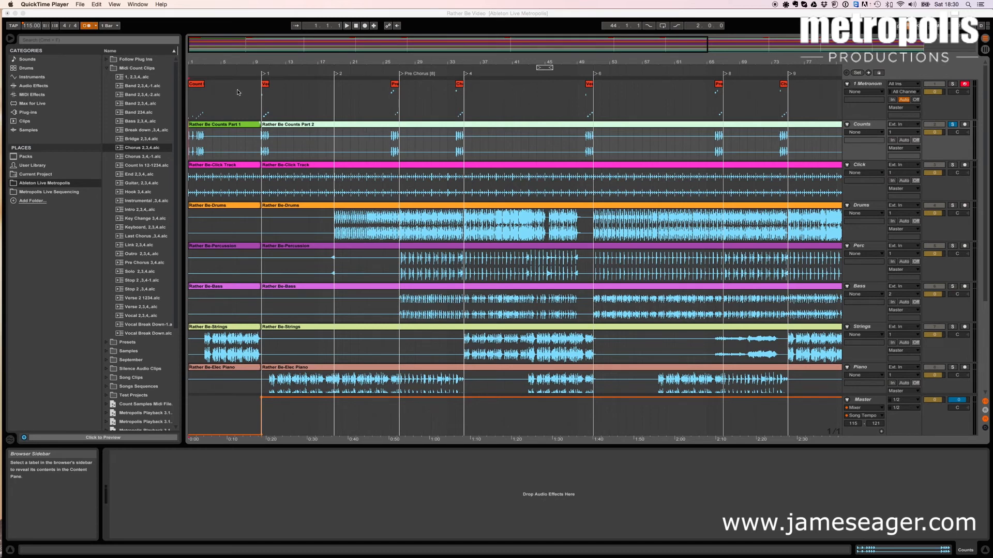
Add a locator while playing from the start of the song and move it to bar 3, where the strings enter.
{"action": "left_click", "coordinate": [354, 26]}
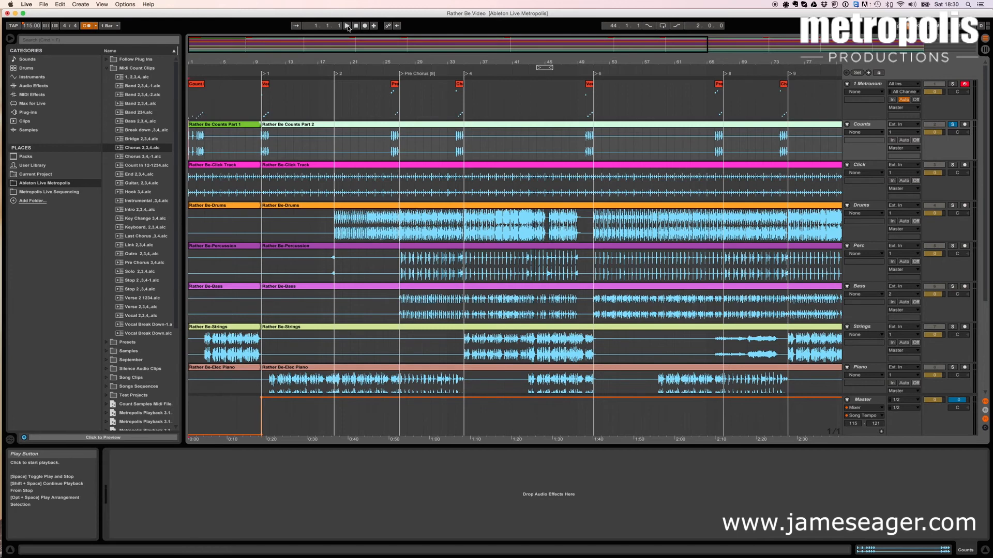
{"action": "left_click", "coordinate": [347, 26]}
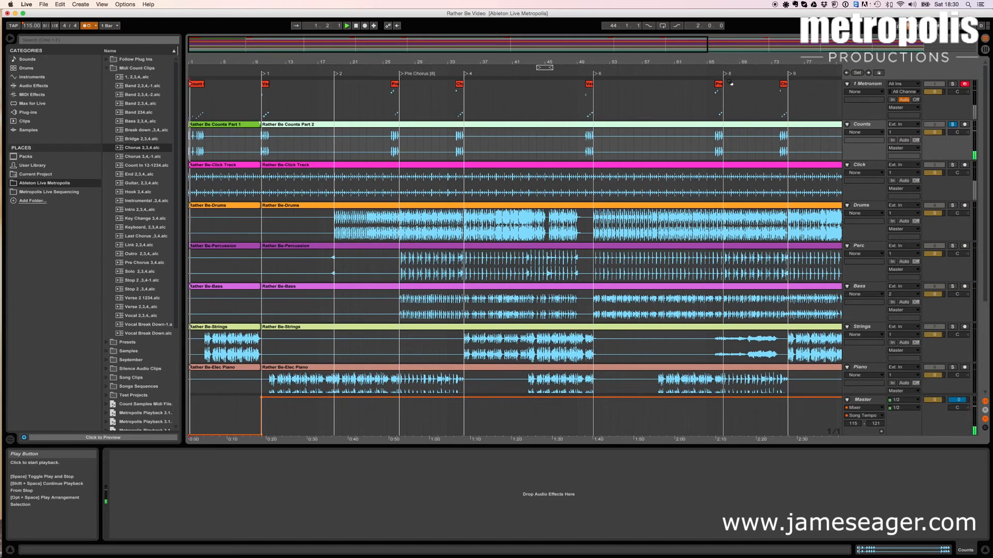
{"action": "left_click", "coordinate": [857, 74]}
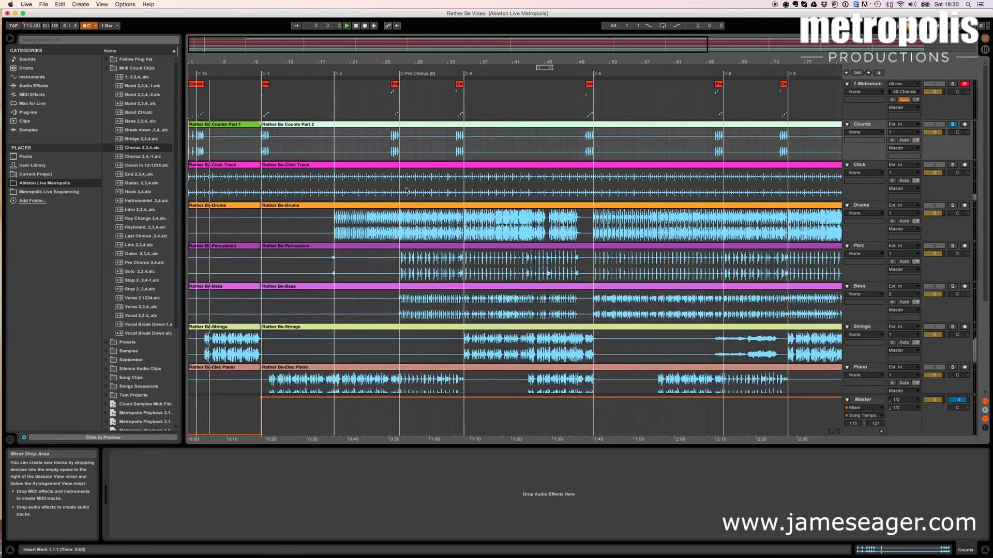
{"action": "left_click_drag", "start_coordinate": [197, 75], "coordinate": [206, 74]}
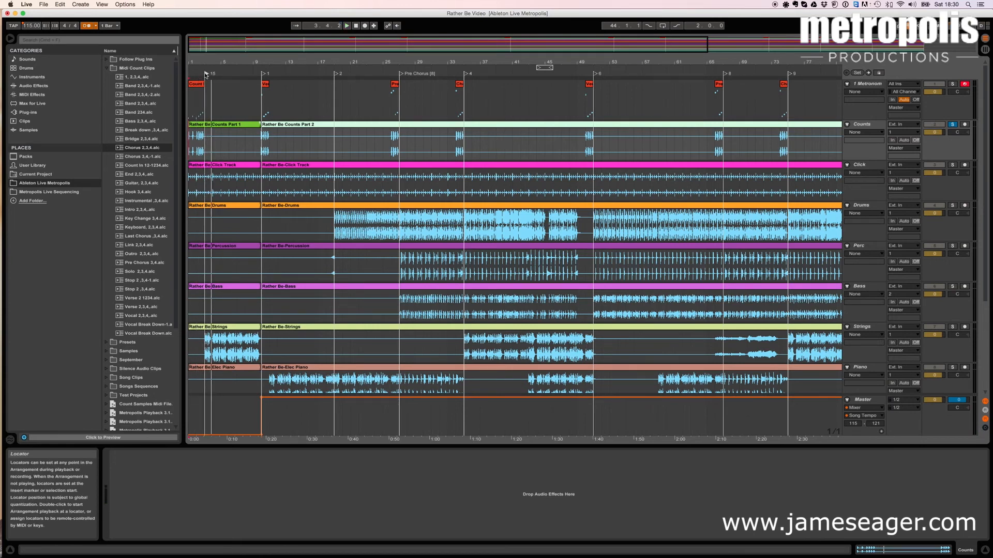